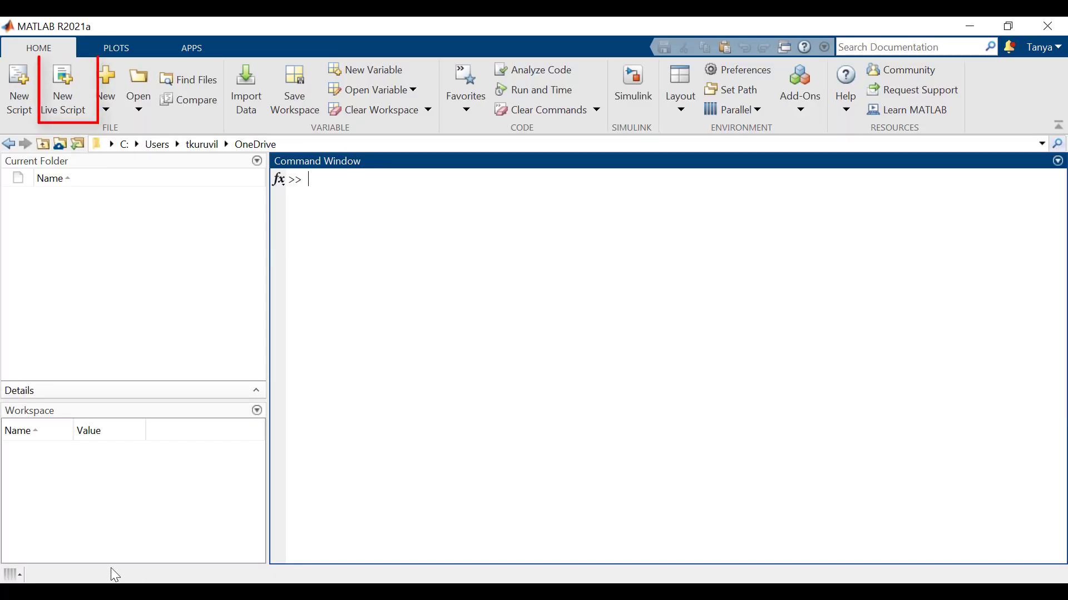
# Step: Create a new live script and read 'outages.csv' into table C with readtable
pyautogui.click(78, 99)
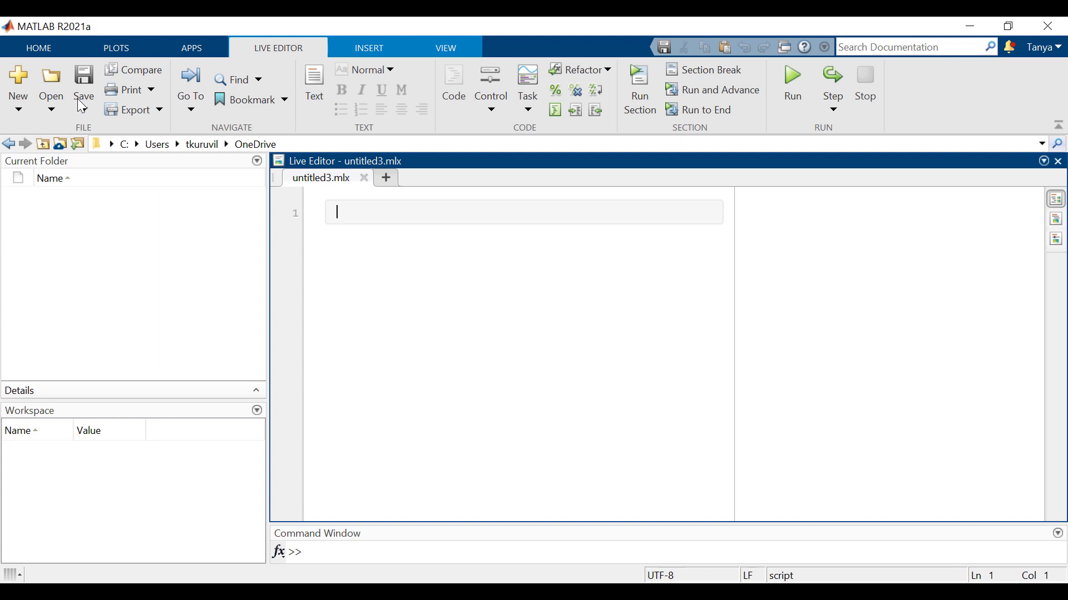
pyautogui.write("C = readtable('outages.csv')")
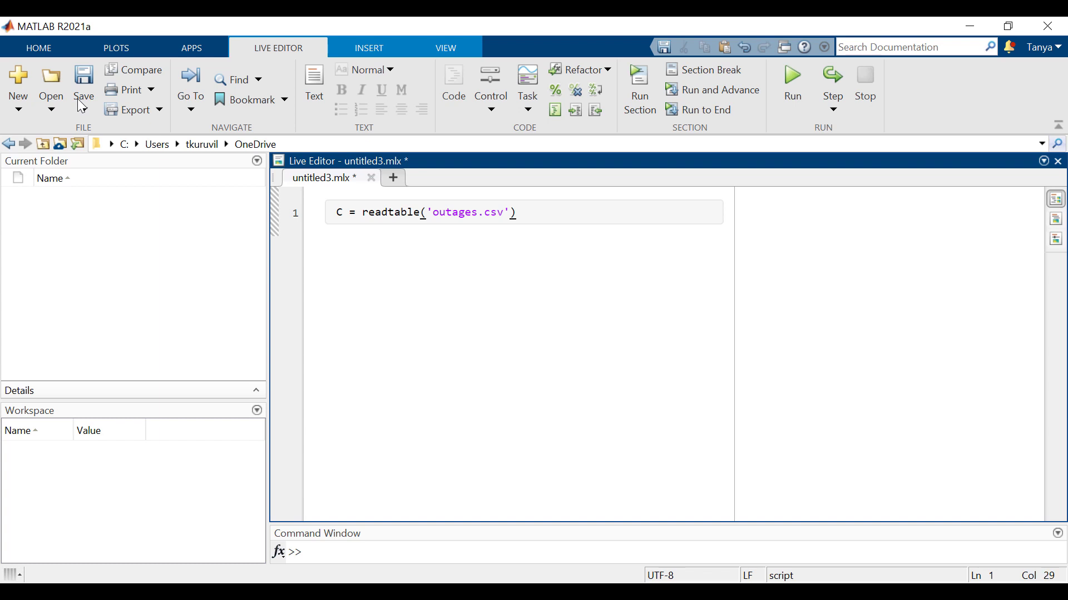
pyautogui.press('Return')
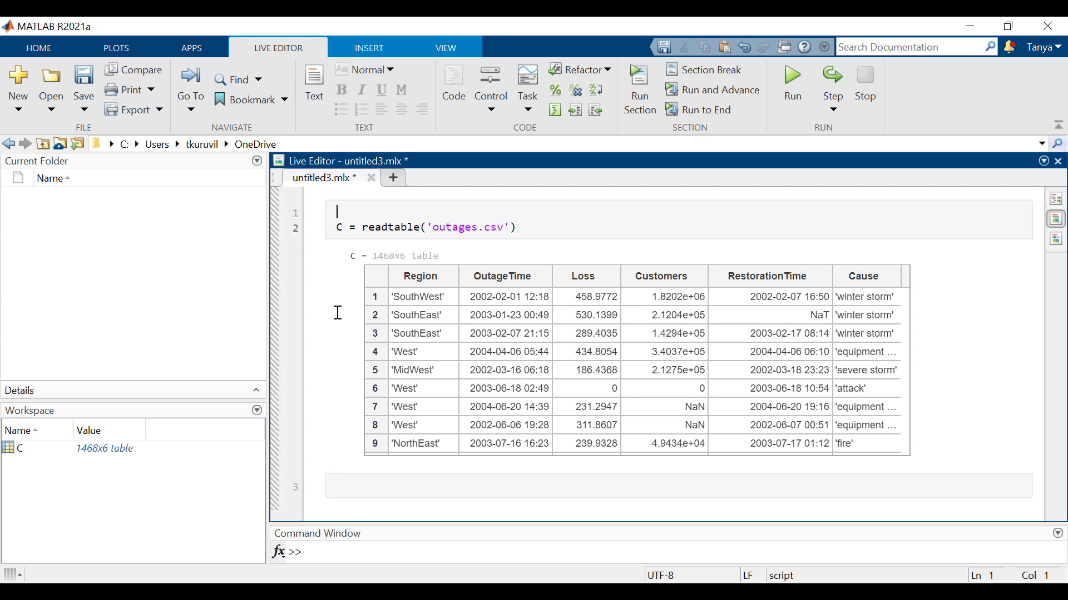
# Step: Import outages.csv with the 'Format' option data_formats = '%C%D%f%f%D%C' and display first_few_rows = C(1:10,:)
pyautogui.write("data_formats = '%C%D%f%f%D%C';")
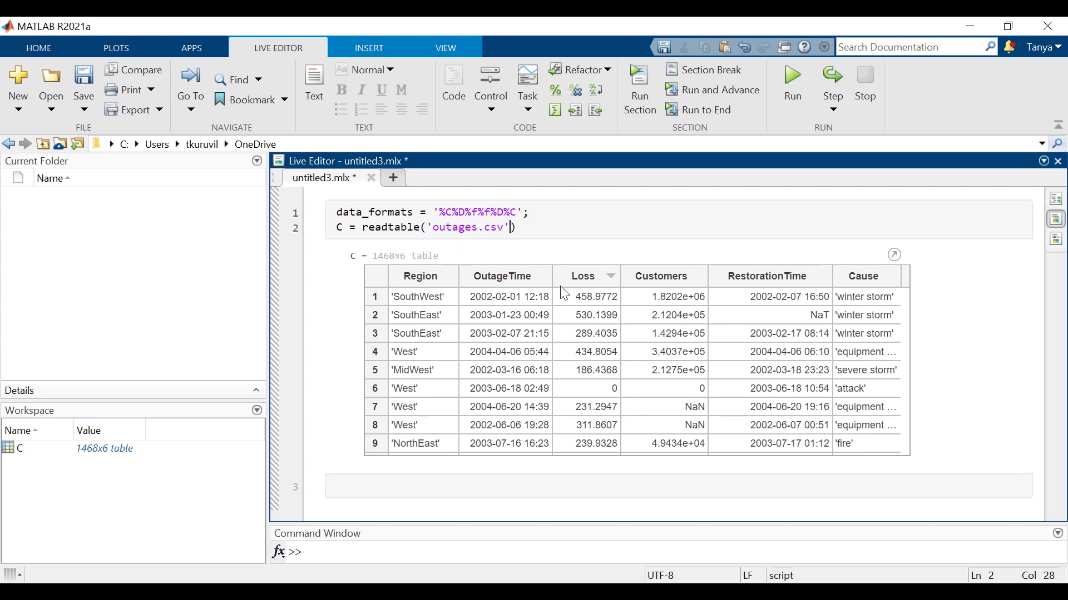
pyautogui.write(",'Format',data_formats")
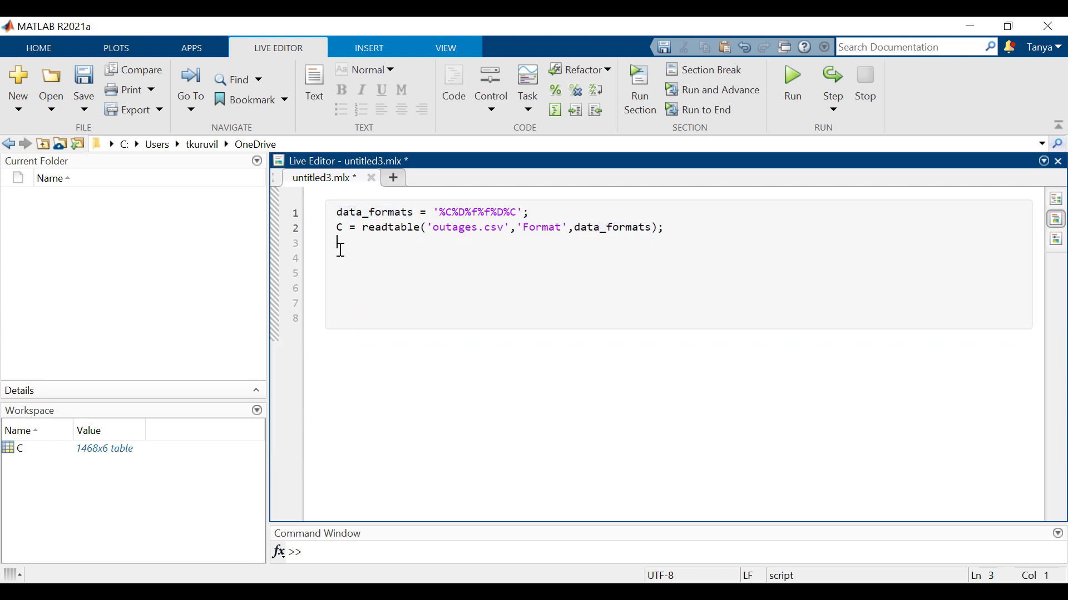
pyautogui.write('first_few_rows = C(1:10,:)')
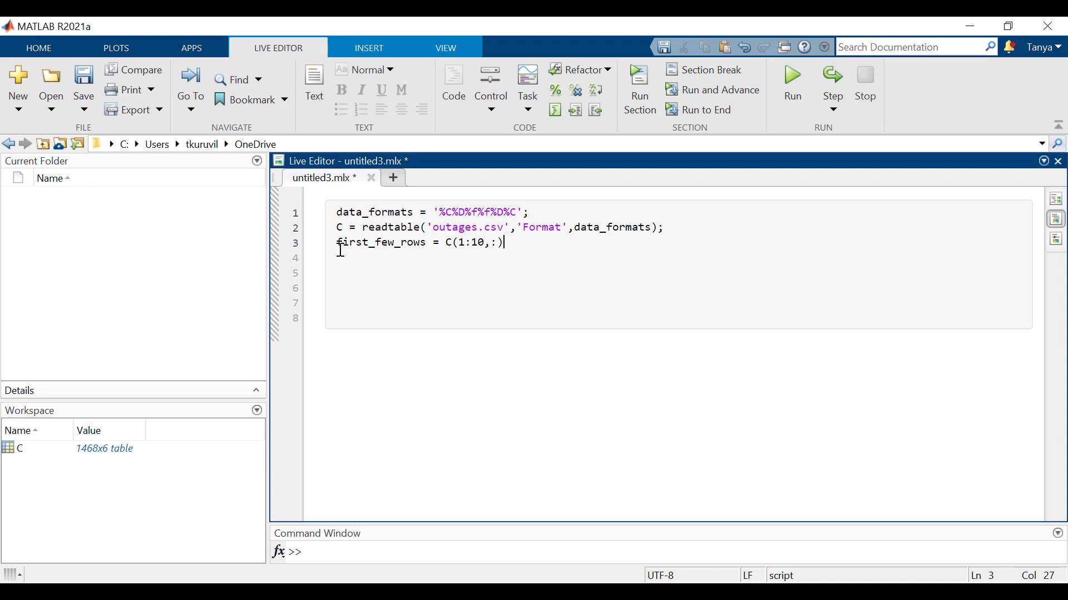
pyautogui.click(278, 243)
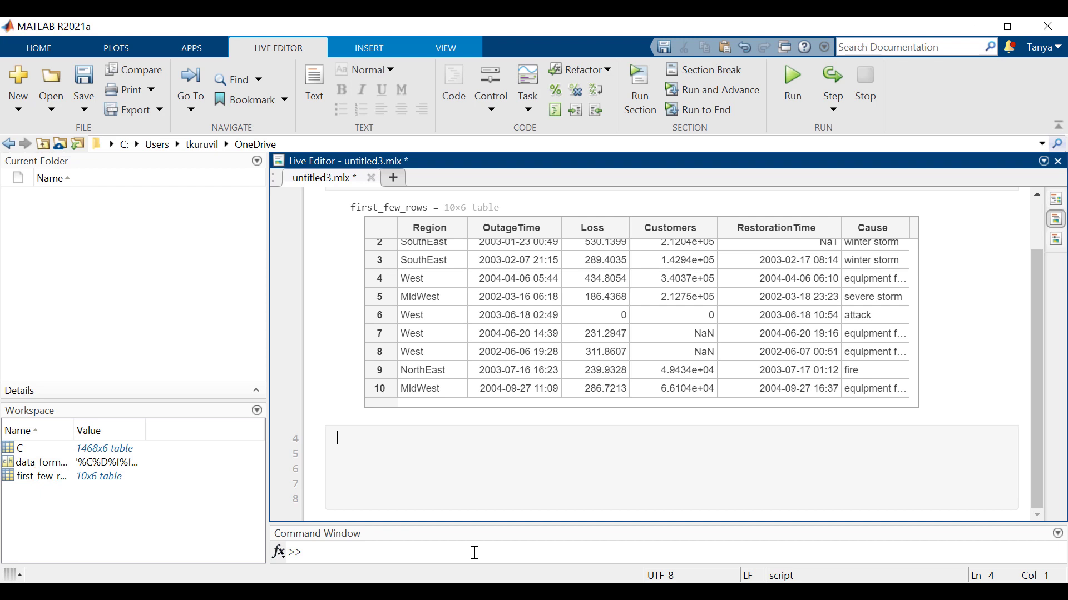
# Step: Plot a histogram of C.Cause with the x label 'Cause of Outage' and the y label 'Frequency'
pyautogui.write('h = histogram(C.Cause);')
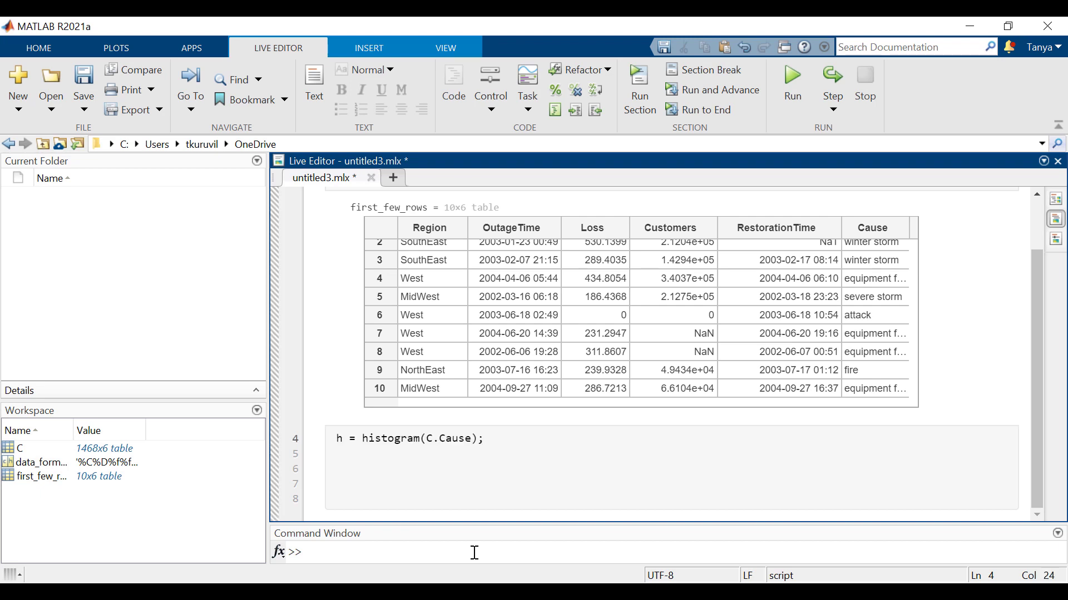
pyautogui.press('Return')
pyautogui.write("xlabel('Cause of Outage')")
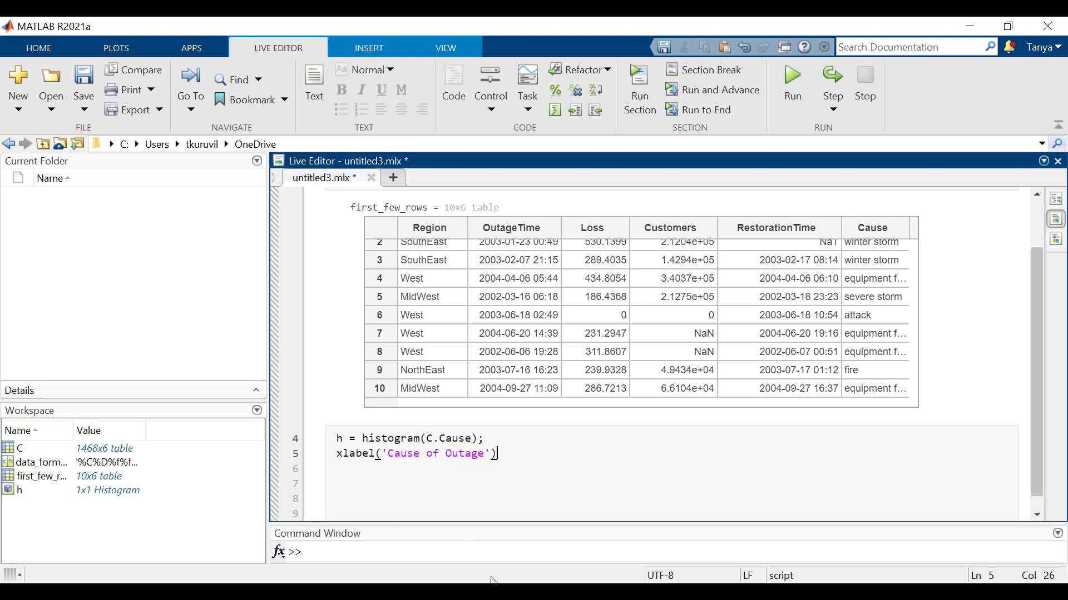
pyautogui.press('Return')
pyautogui.write("ylabel('Frequency')")
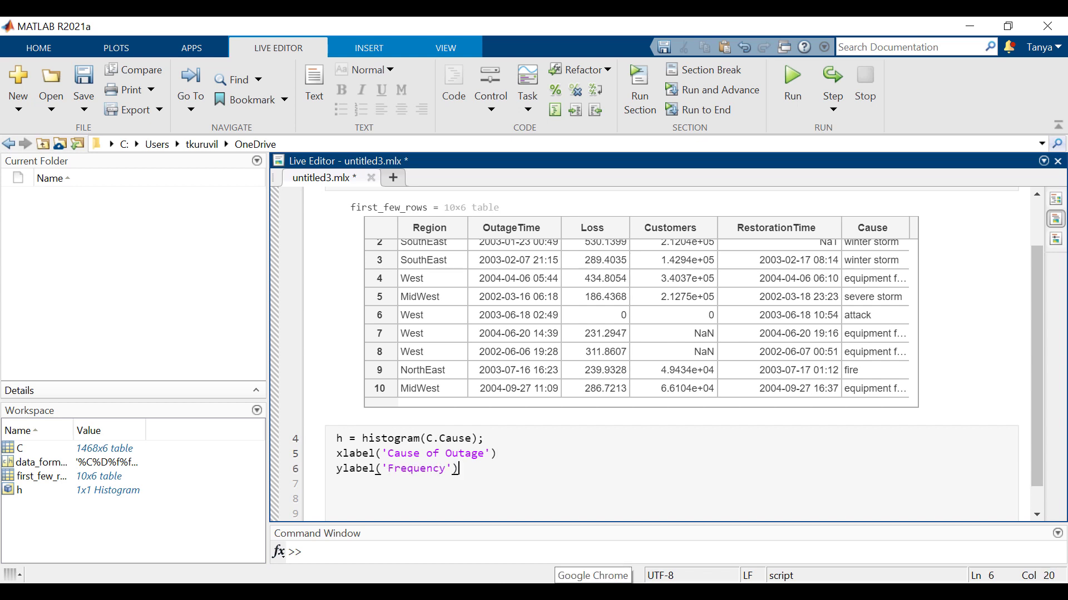
pyautogui.press('Return')
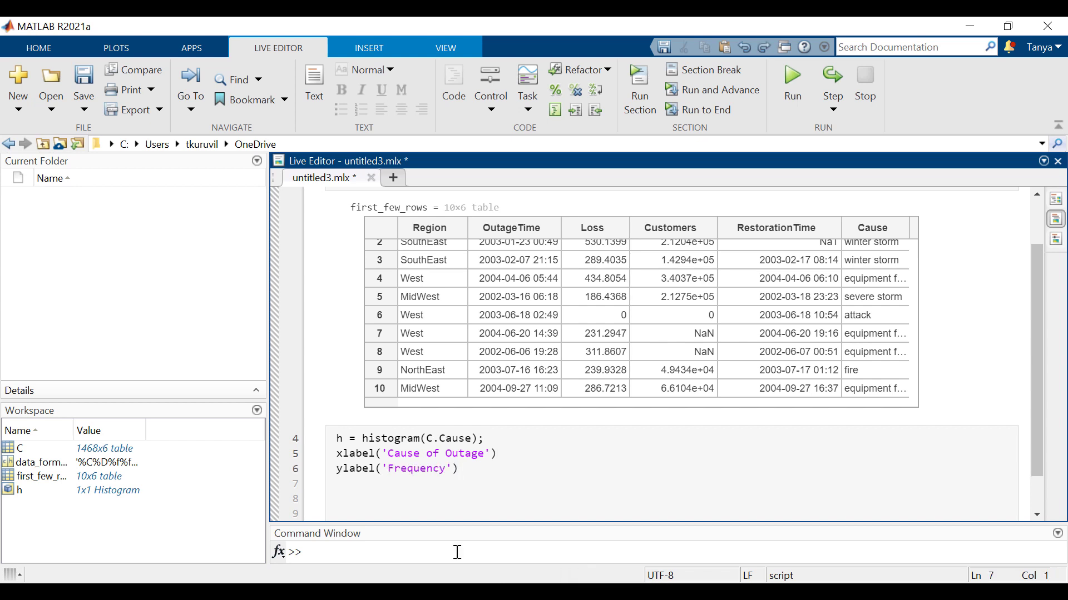
pyautogui.write("title('Most Common Power Outage Causes')")
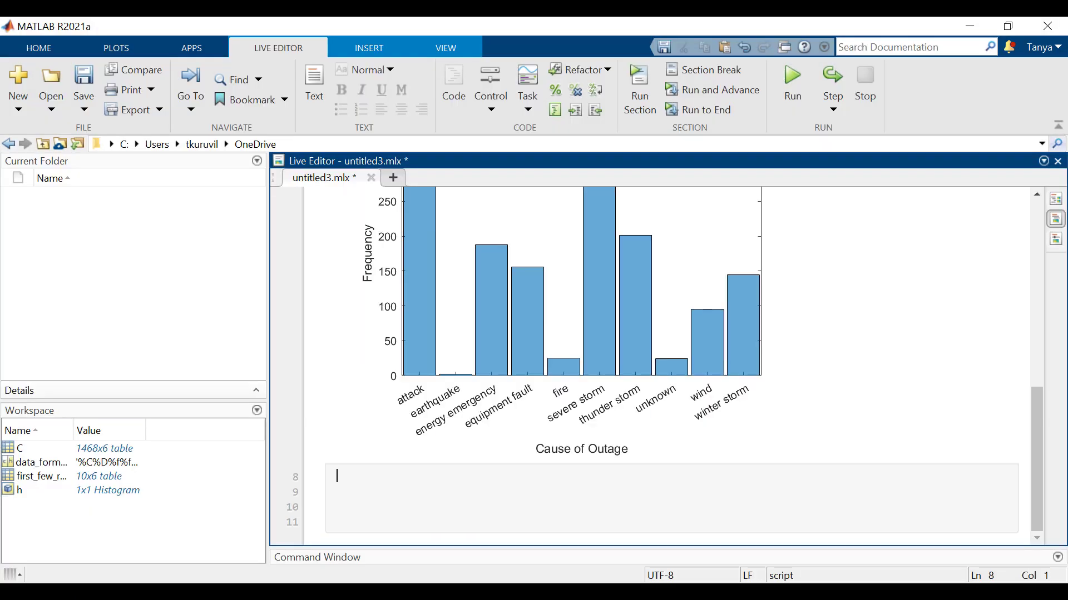
# Step: Plot a second histogram of C.Cause with 'FaceColor' set to 'r' and DisplayOrder set to 'descend'
pyautogui.write("h = histogram(C.Cause,'FaceColor', 'r');")
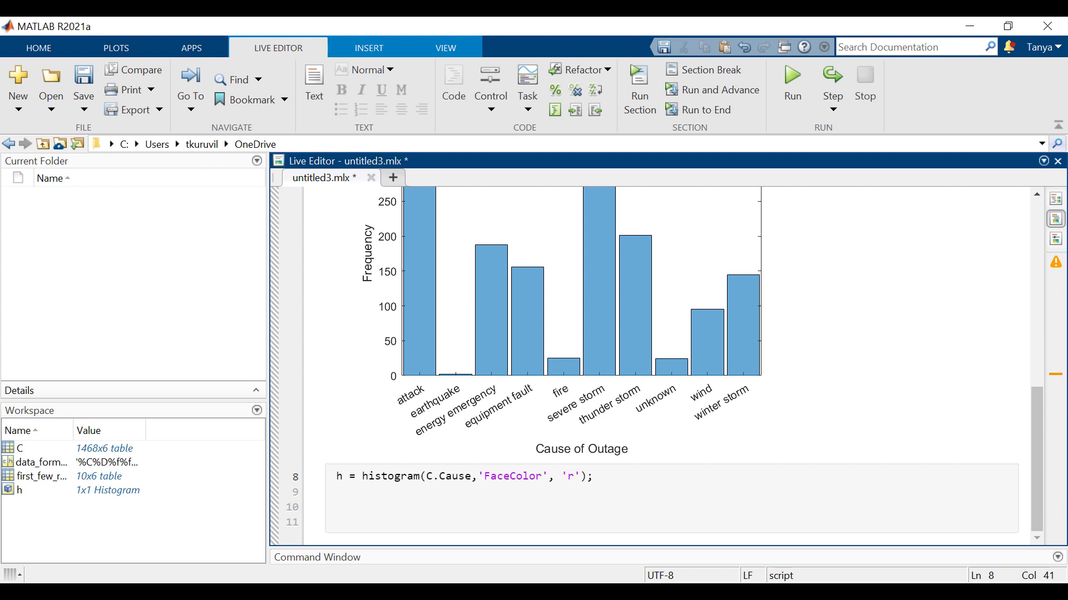
pyautogui.press('Return')
pyautogui.write("h.DisplayOrder = 'descend';")
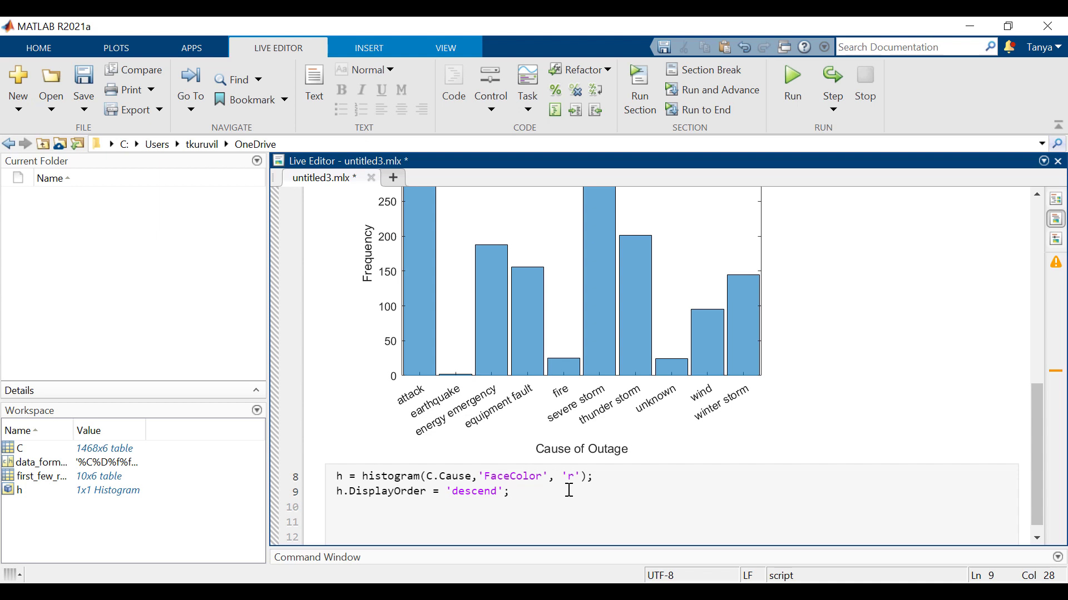
pyautogui.scroll(-1, 569, 491)
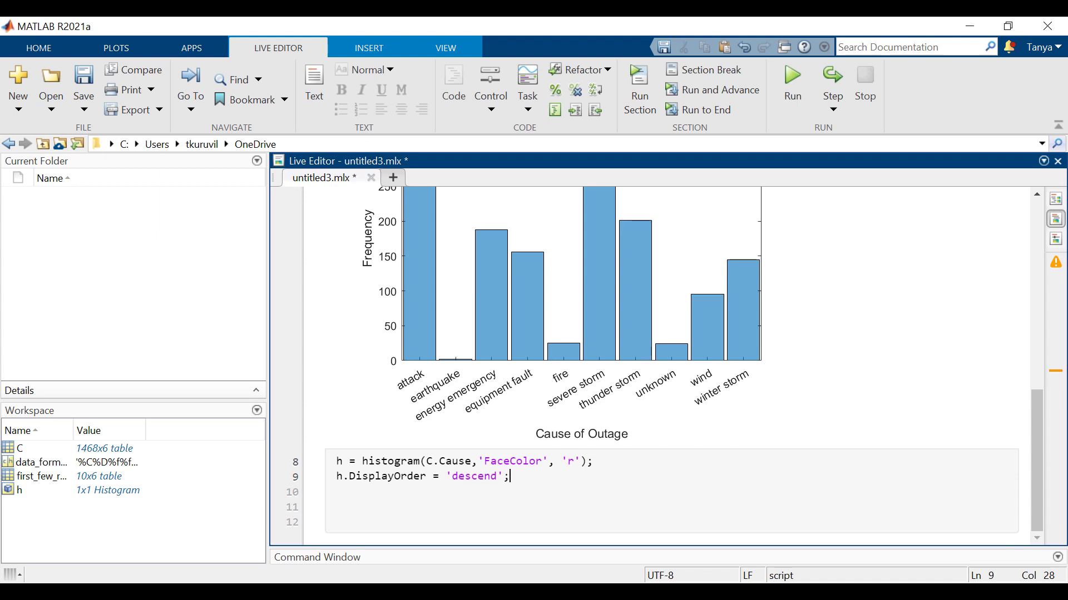
pyautogui.hotkey('ctrl', 'Return')
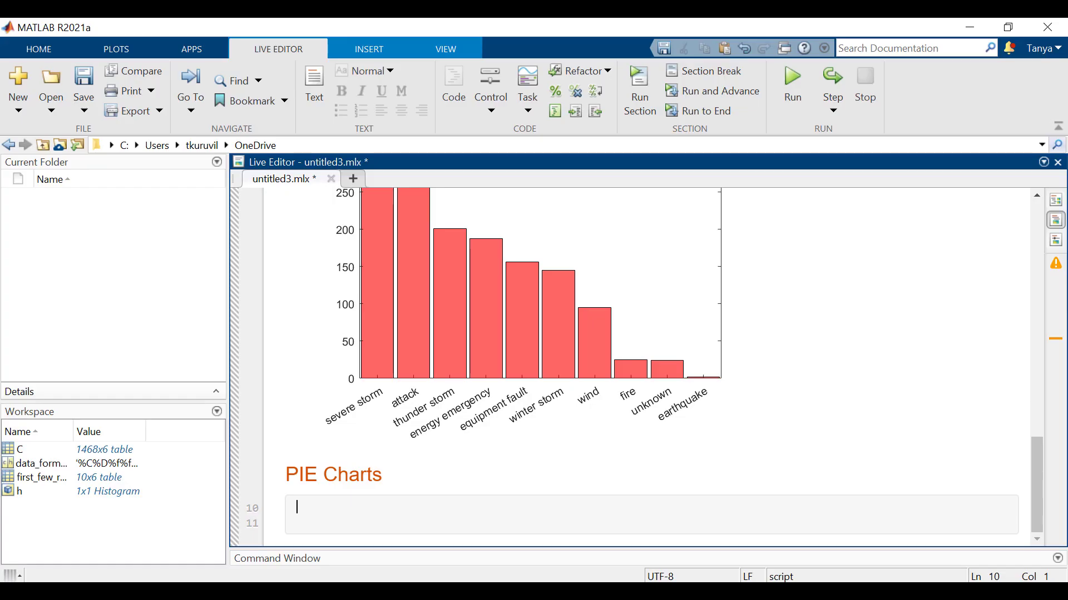
# Step: Under the PIE Charts heading, reduce C to its first five rows with C=C(1:5,:) and delete row 2 with C(2,:)=[]
pyautogui.write('C=C(1:5,:)')
pyautogui.press('Return')
pyautogui.write('C(2,:)=[]')
# Step: Create a pie chart of loss=C{:,3} with the labels 'SouthWest', 'SouthEast', 'West' and 'MidWest'
pyautogui.press('Return')
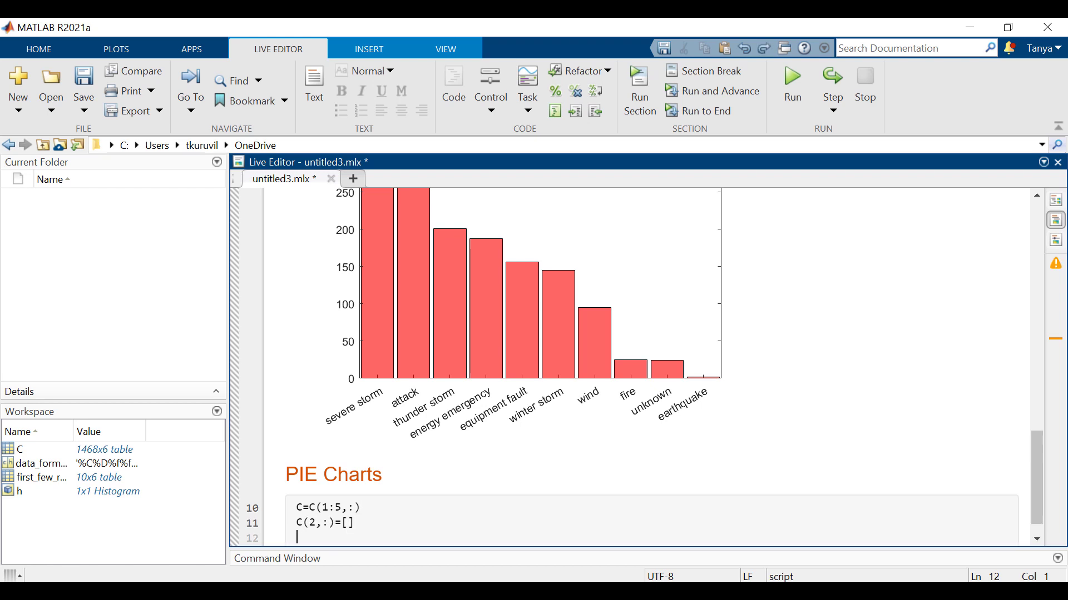
pyautogui.write('loss=C{:,3}')
pyautogui.press('Return')
pyautogui.write("labels = {'SouthWest','SouthEast','West','MidWest'};")
pyautogui.press('Return')
pyautogui.write('pie(loss,labels)')
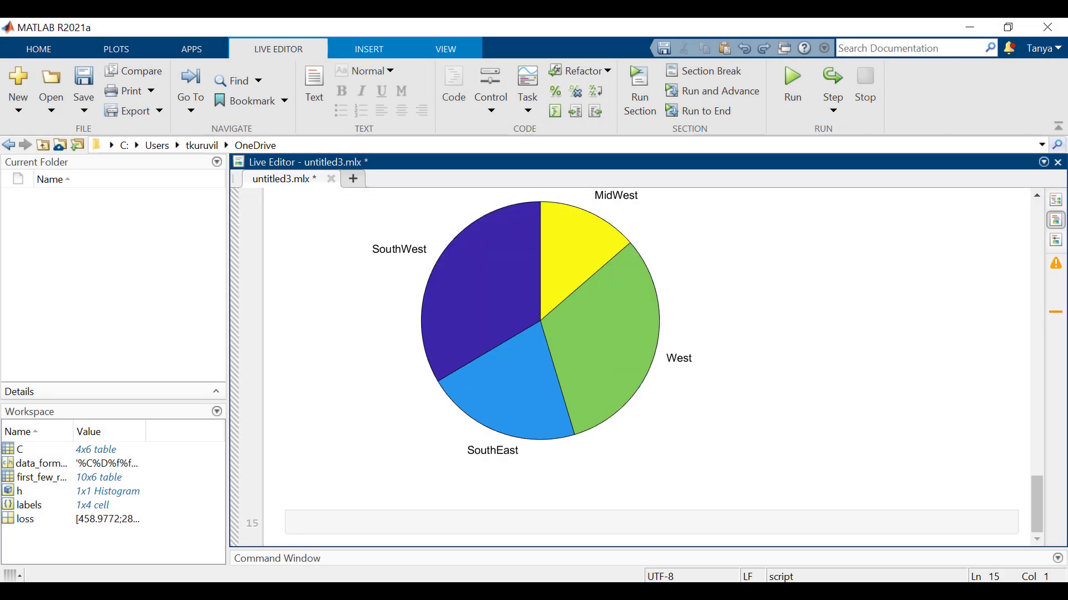
# Step: Add exploded-slice code below the pie chart, defining explode=[0 1 0 1]
pyautogui.write('explode=[0 1 0 1];')
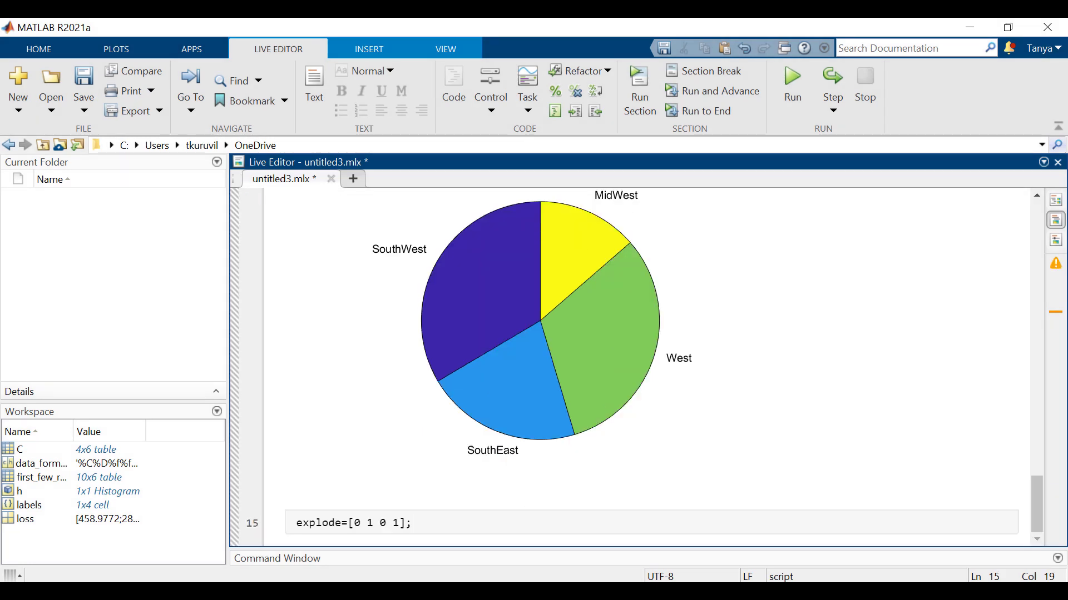
pyautogui.press('Return')
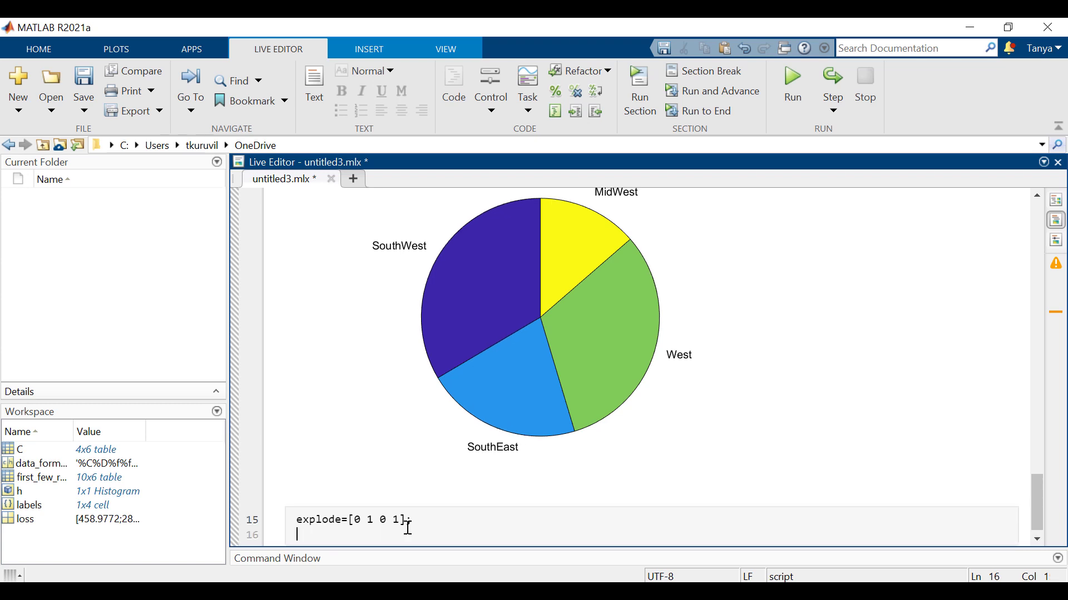
pyautogui.write('pie(loss,explode,labels)')
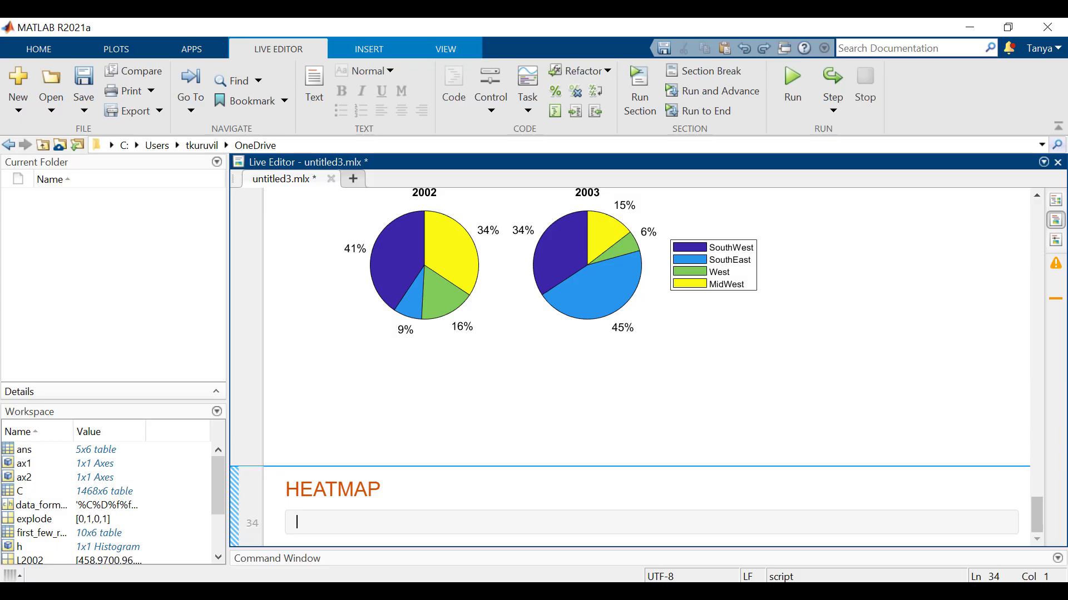
# Step: Add the heatmap code under the HEATMAP heading
pyautogui.write("C(1:5,:) h = heatmap(C,'Region','Cause');")
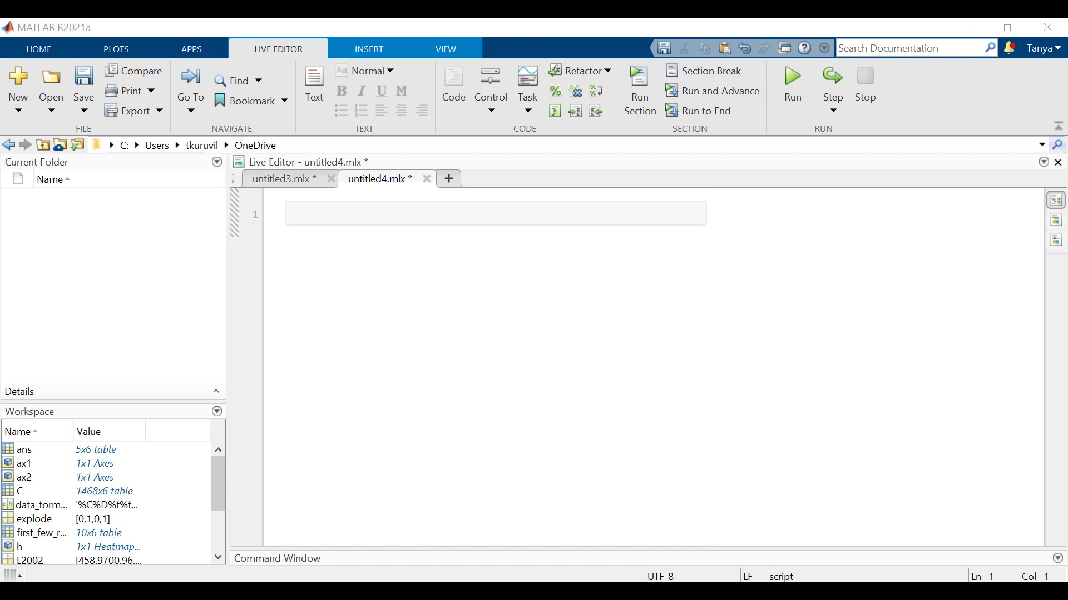
# Step: Load the patients data set in untitled4.mlx and insert a Create Plot task below it
pyautogui.hotkey('alt', 'Tab')
pyautogui.write('load patients')
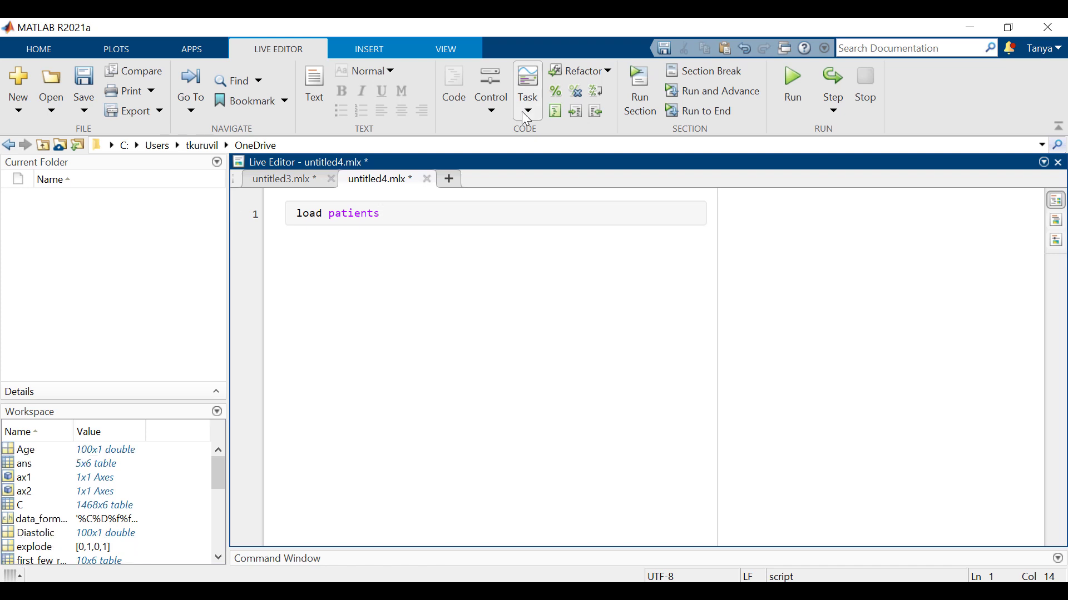
pyautogui.click(523, 113)
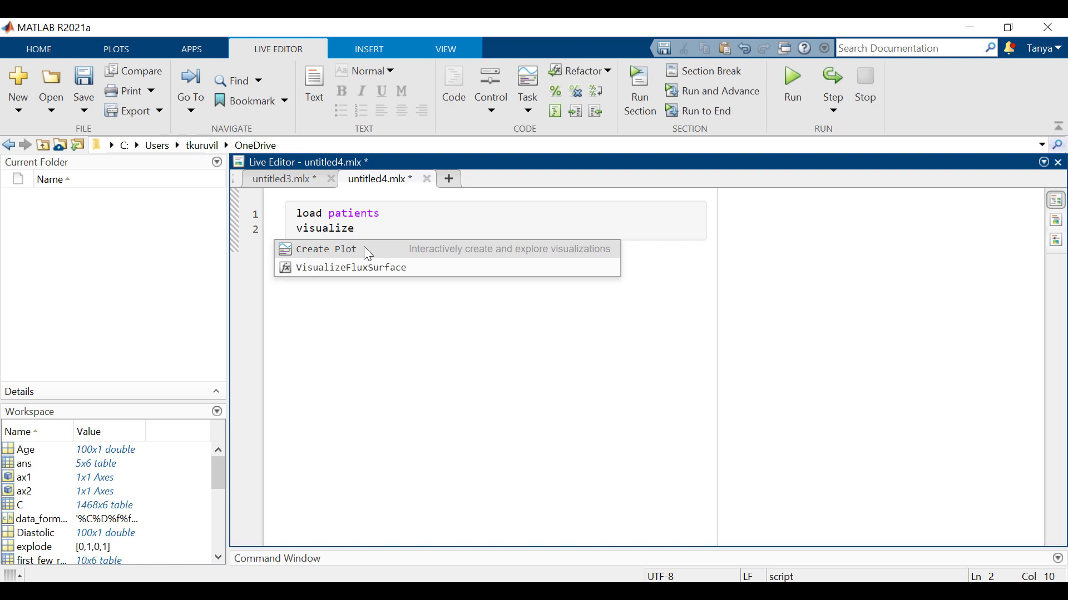
pyautogui.click(364, 249)
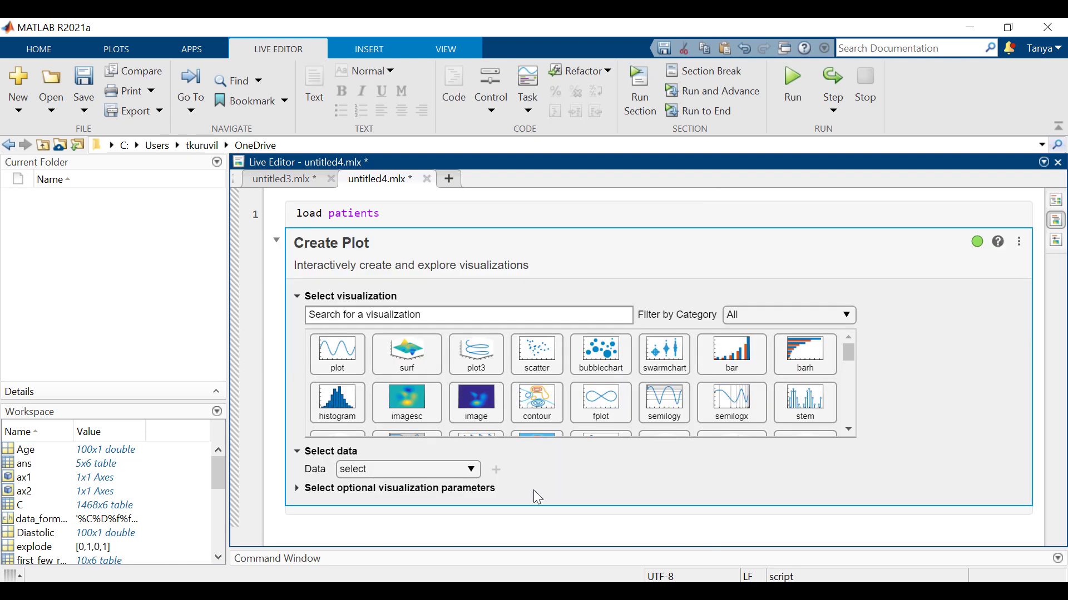
# Step: Set the Create Plot task to a scatter plot with Age as X and Diastolic as Y
pyautogui.click(528, 361)
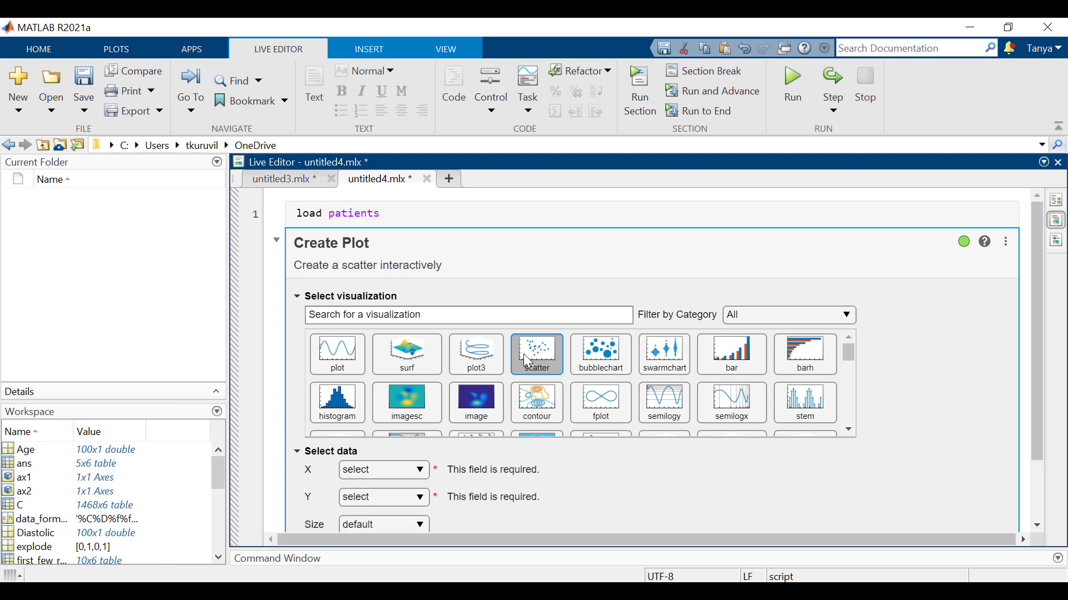
pyautogui.click(421, 470)
pyautogui.click(388, 211)
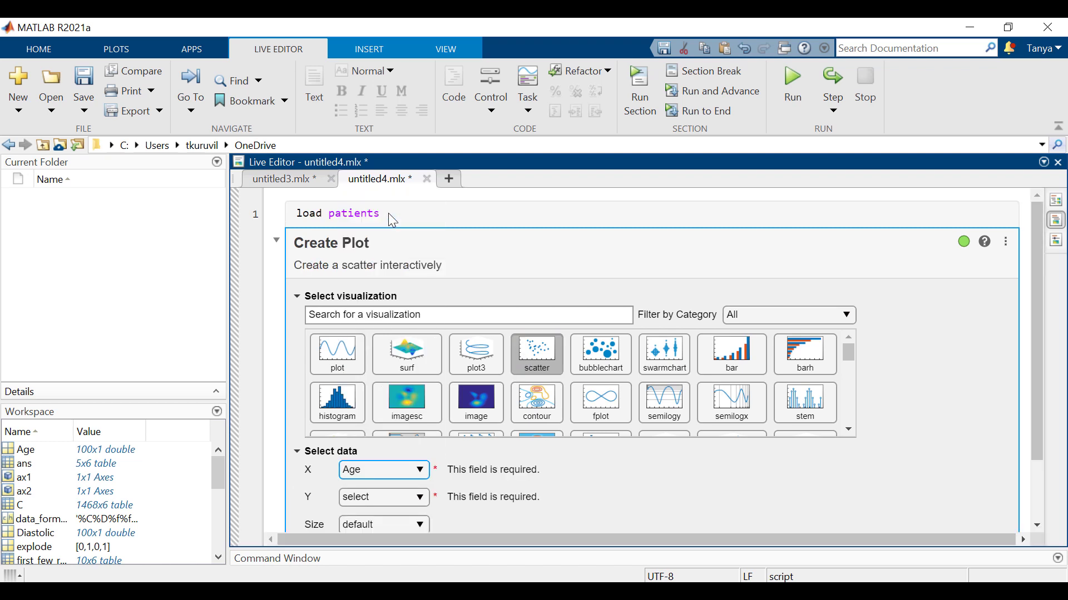
pyautogui.click(421, 498)
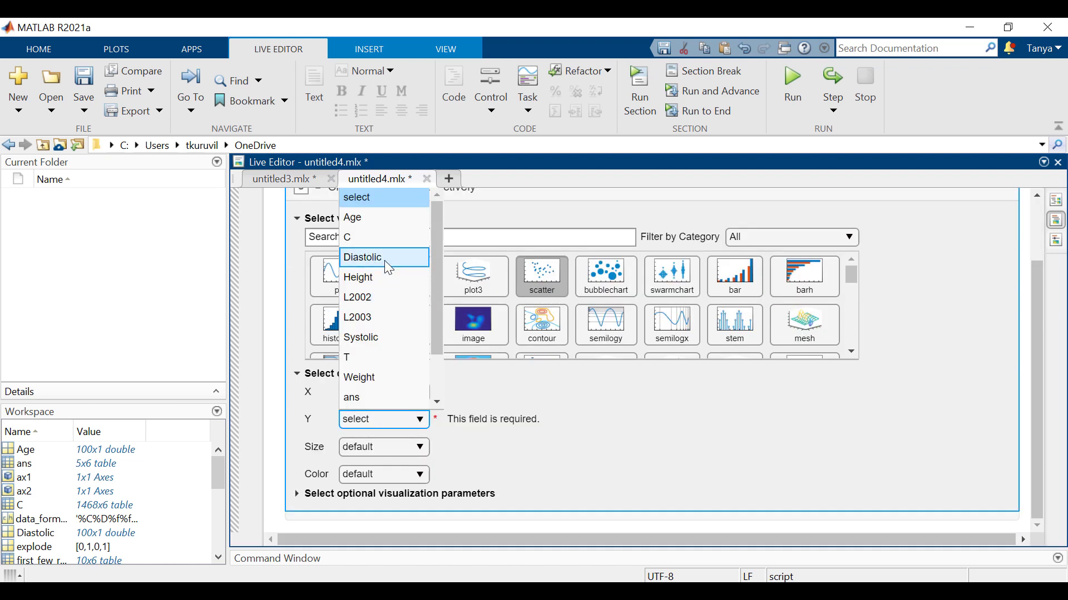
pyautogui.click(385, 259)
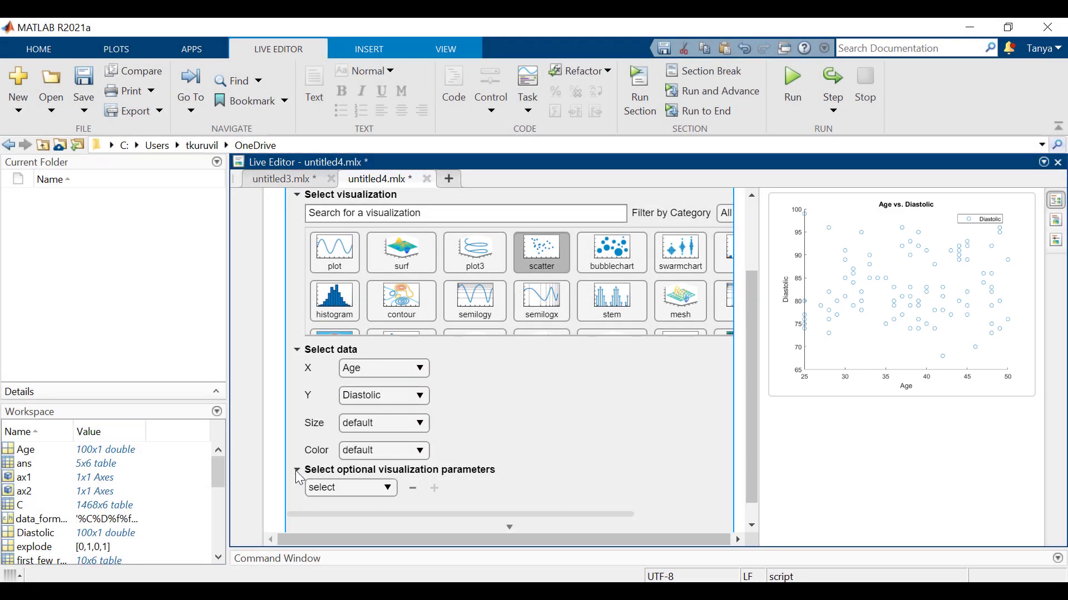
# Step: Add the optional Marker symbol parameter to the scatter plot and set it to *
pyautogui.click(387, 488)
pyautogui.click(372, 526)
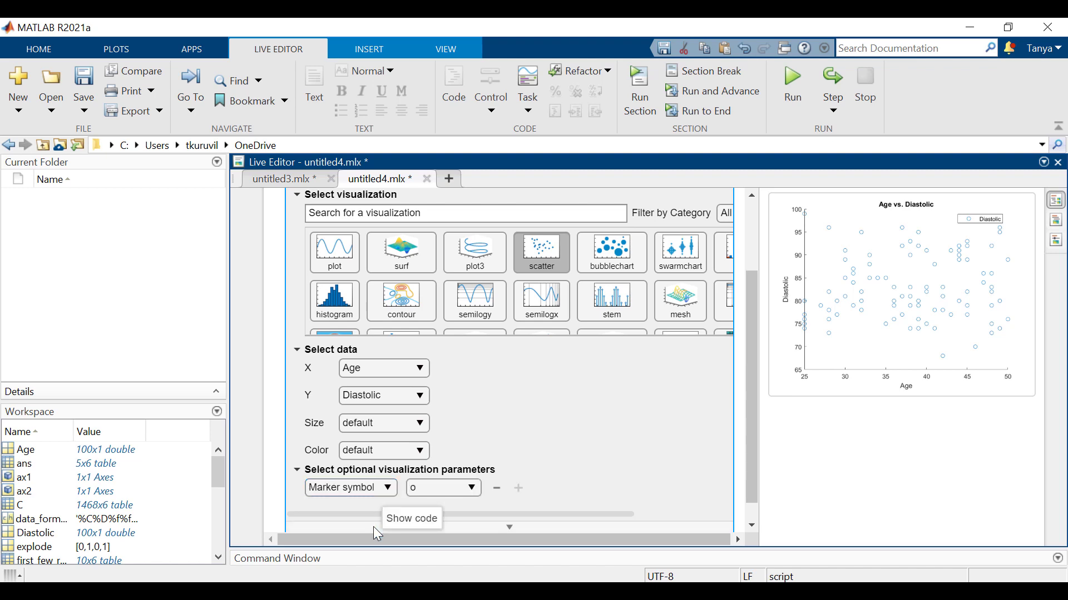
pyautogui.click(456, 488)
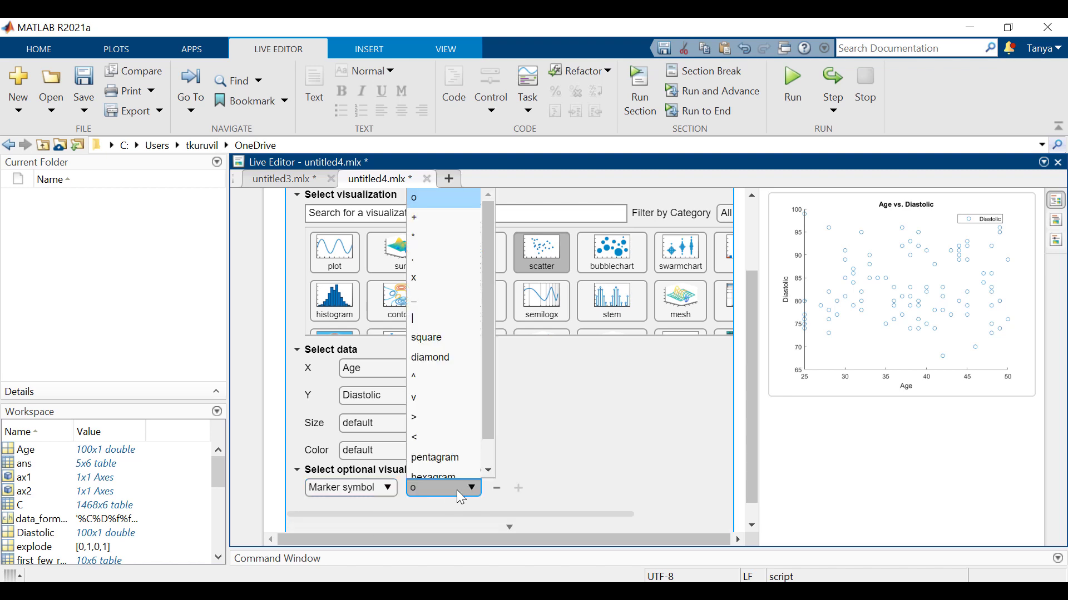
pyautogui.click(428, 237)
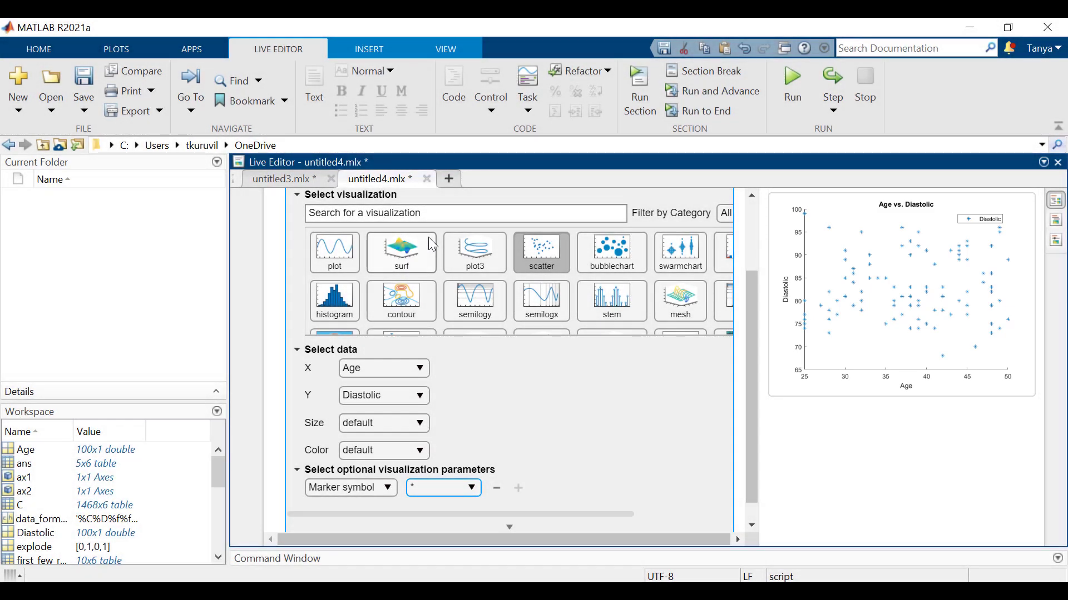
# Step: Show the code generated by the Create Plot task and review it
pyautogui.scroll(-1, 432, 244)
pyautogui.click(512, 503)
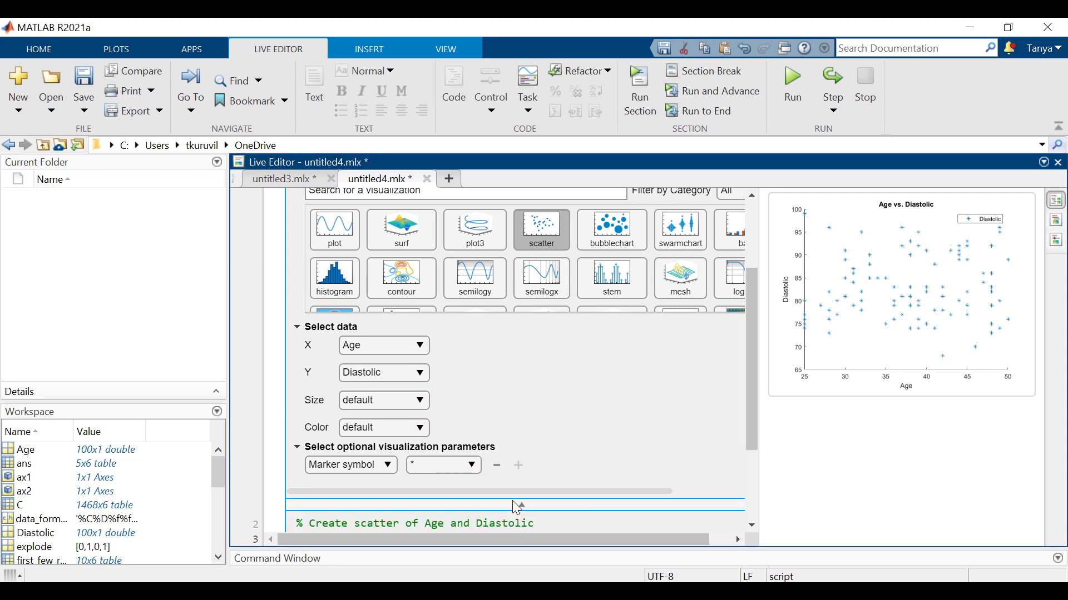
pyautogui.scroll(-5, 522, 510)
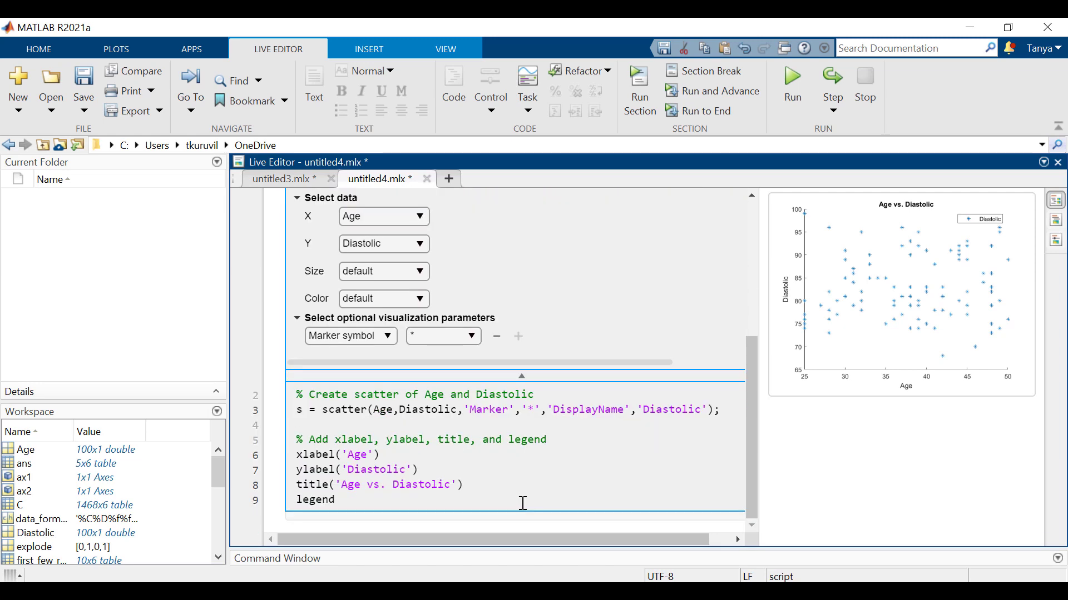